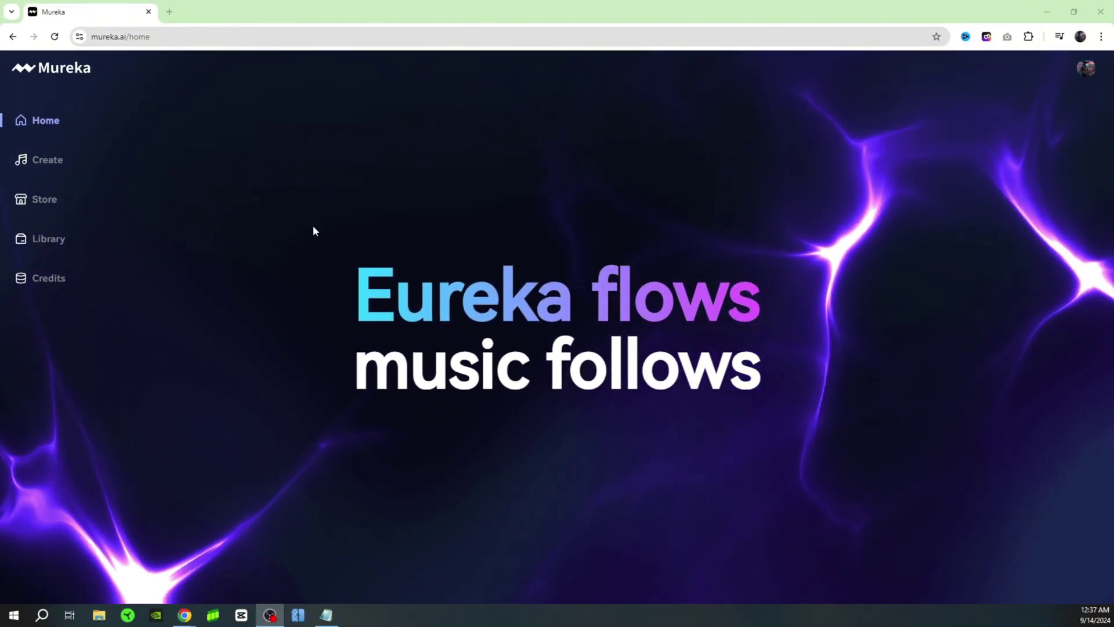
# Scroll the home page down to the 'Lyric generated songs' section.
pyautogui.scroll(-3, 313, 231)
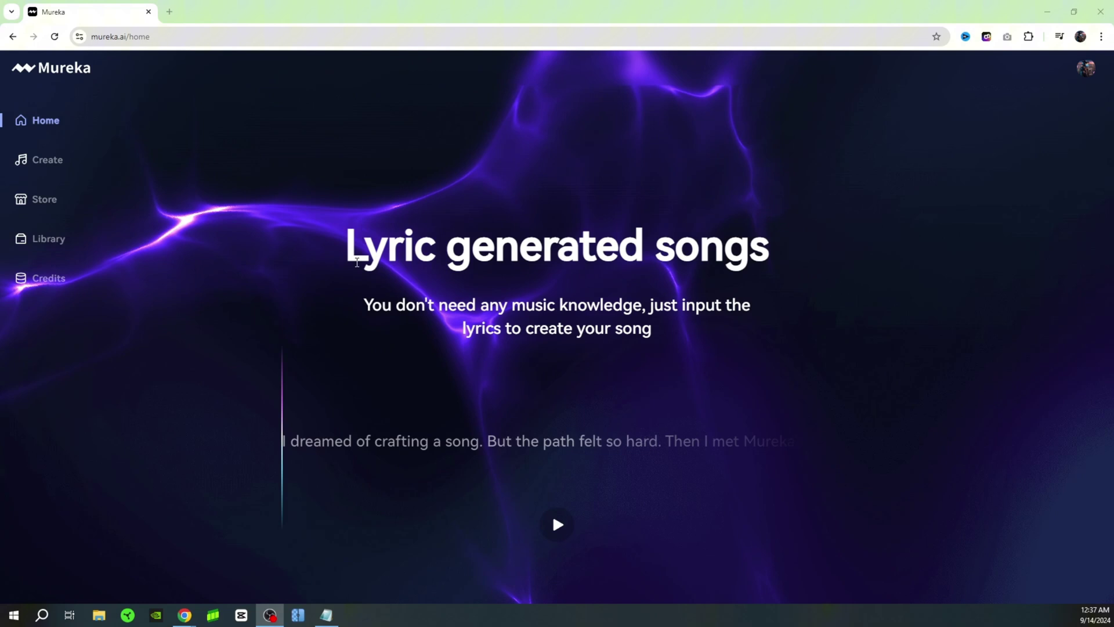
pyautogui.scroll(-2, 385, 281)
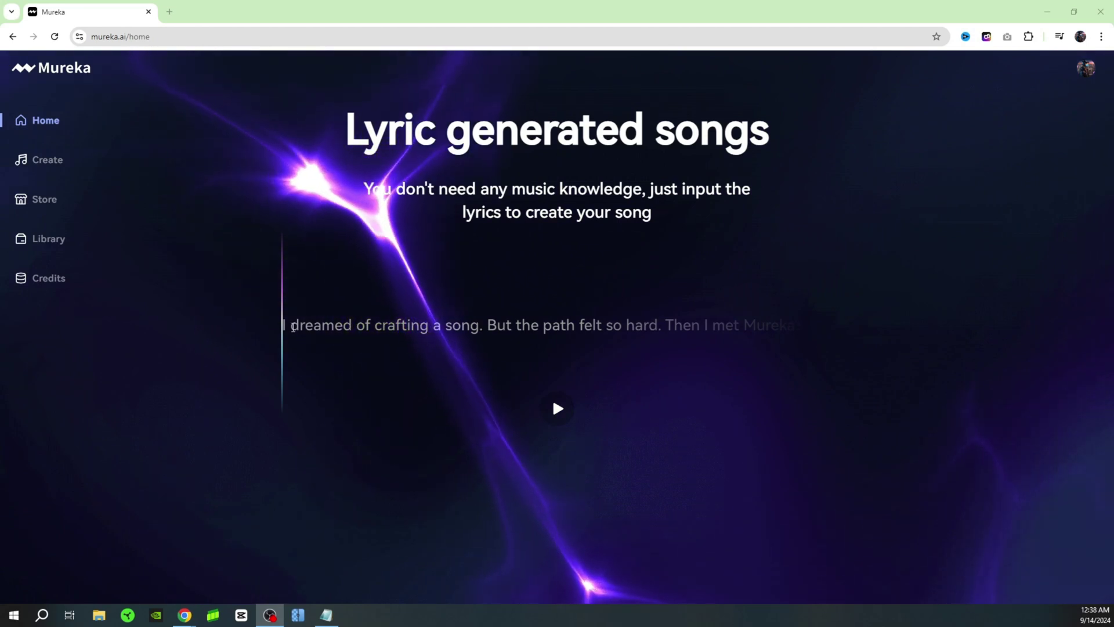
pyautogui.click(559, 410)
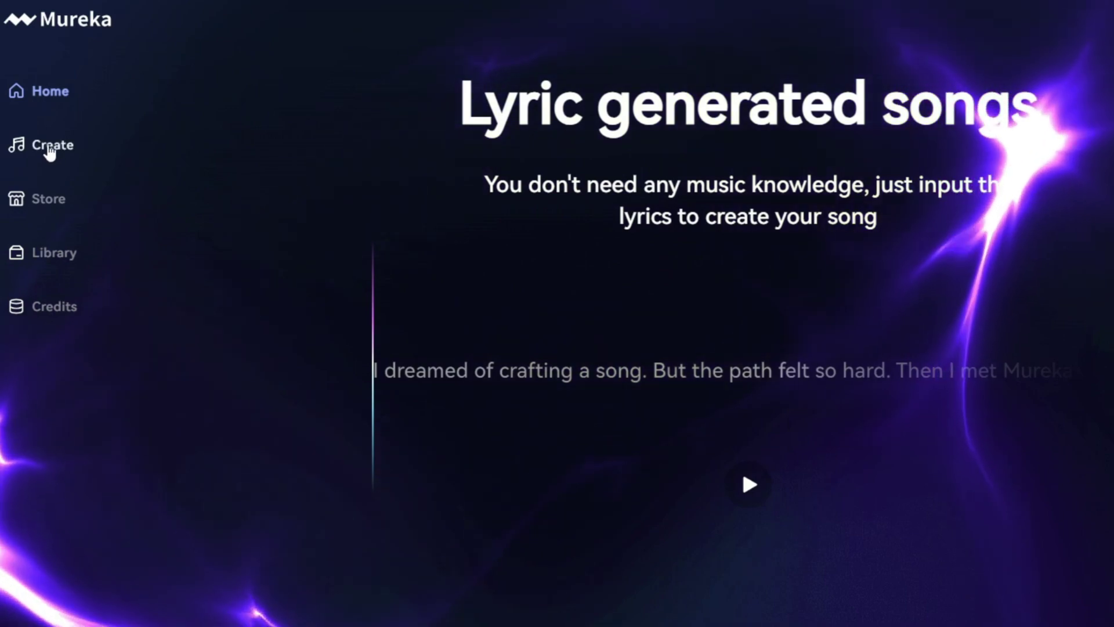
# Visit the Store, then return to the Create page with its empty title and lyrics fields.
pyautogui.click(51, 152)
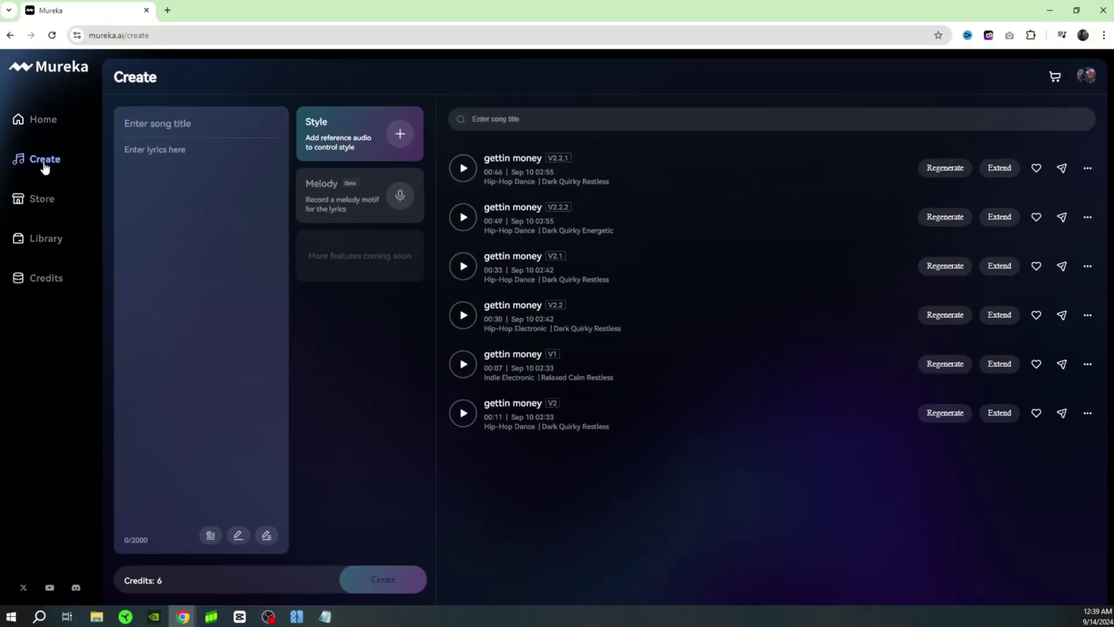
pyautogui.click(34, 200)
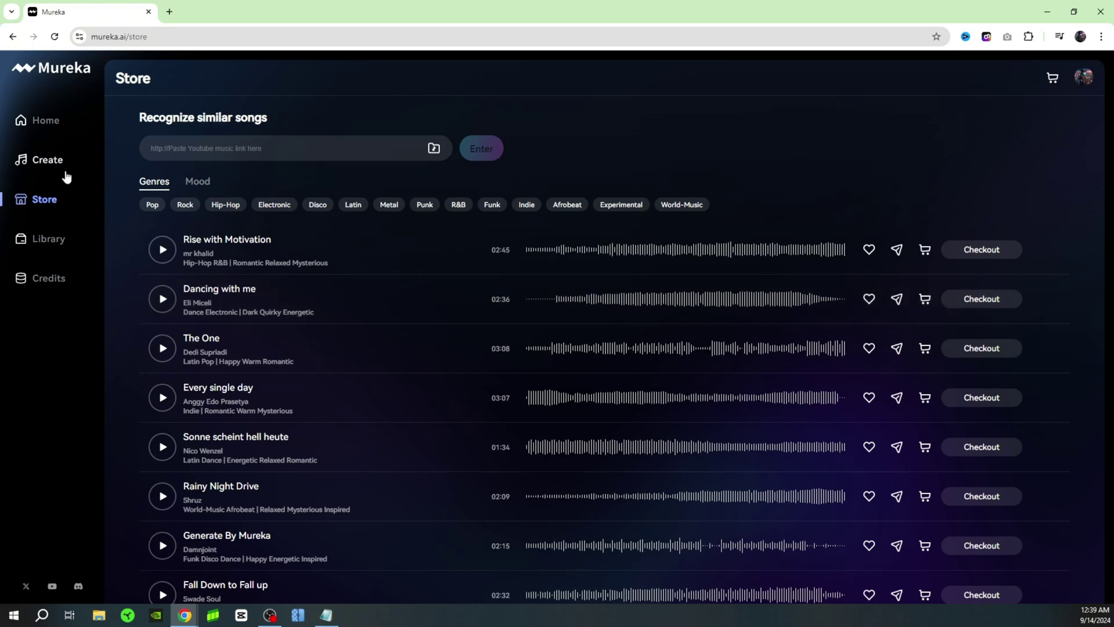
pyautogui.click(49, 160)
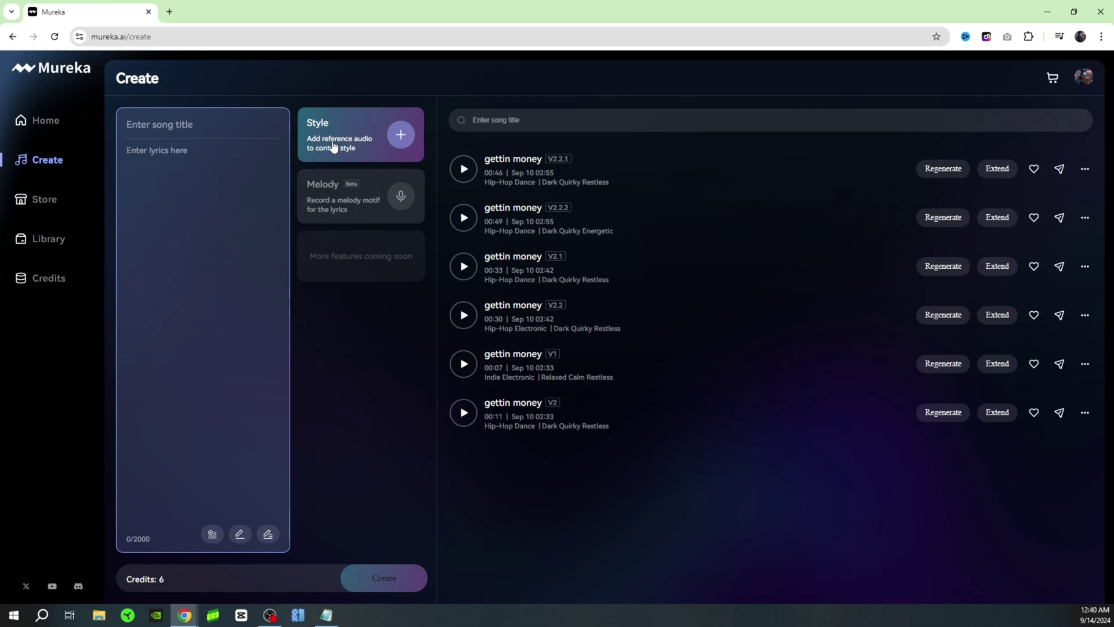
# Preview the library track 'I LUV IT' and set it as the Style reference.
pyautogui.click(392, 136)
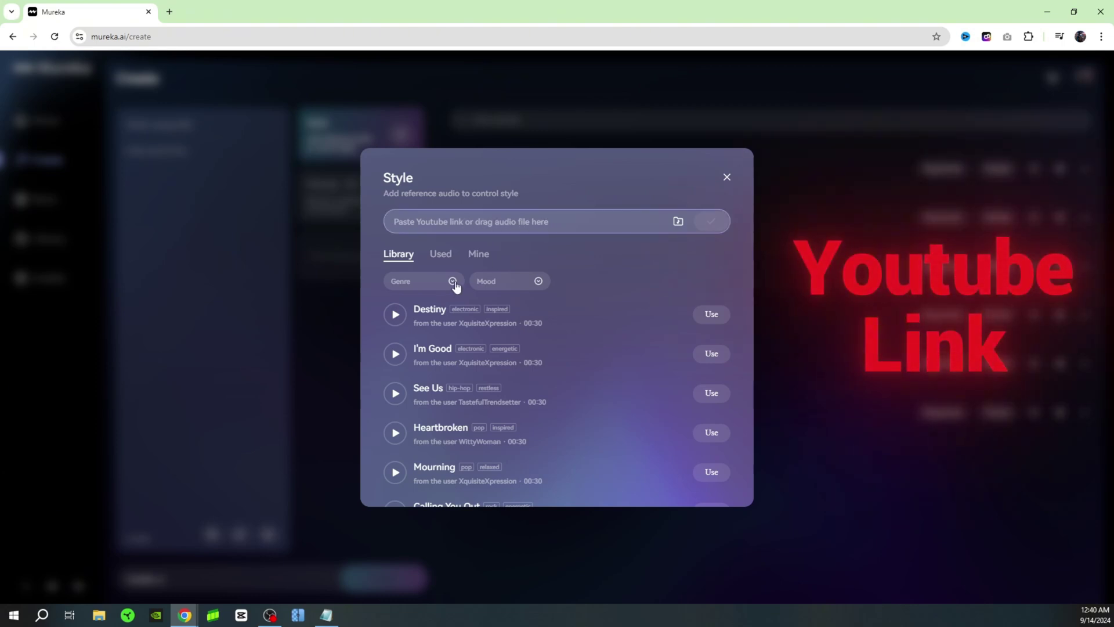
pyautogui.scroll(-10, 457, 357)
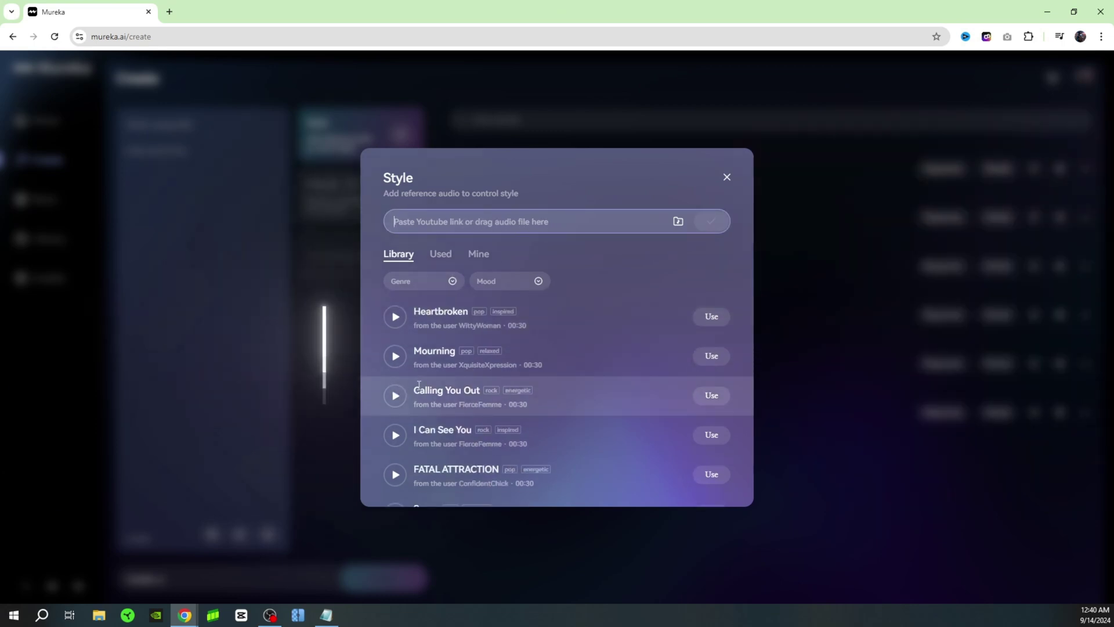
pyautogui.scroll(-10, 406, 368)
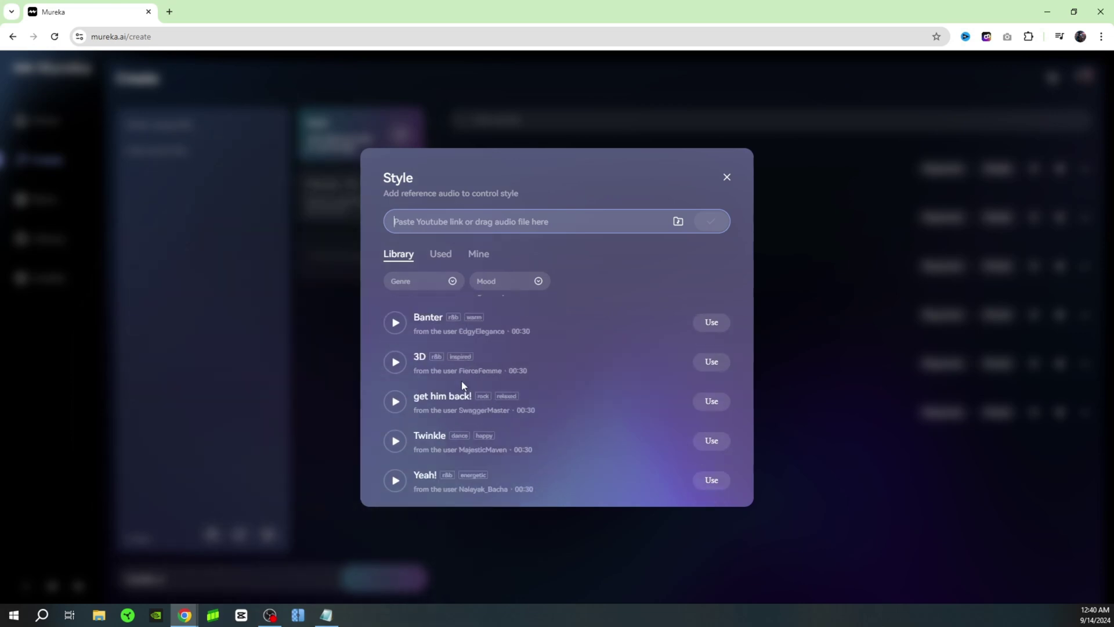
pyautogui.scroll(-10, 447, 383)
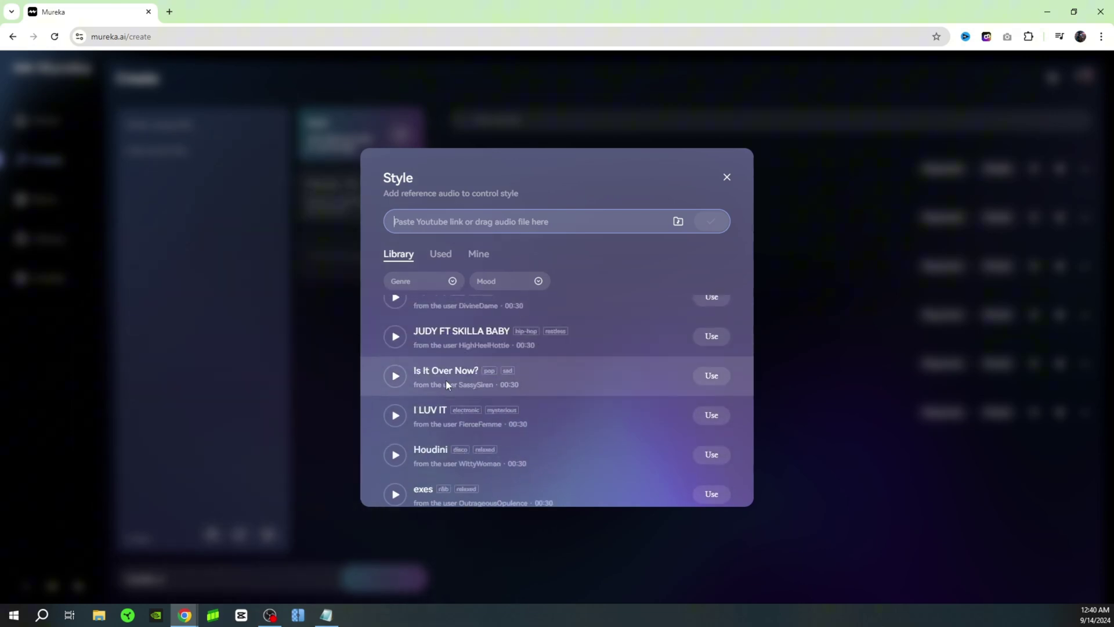
pyautogui.scroll(3, 428, 392)
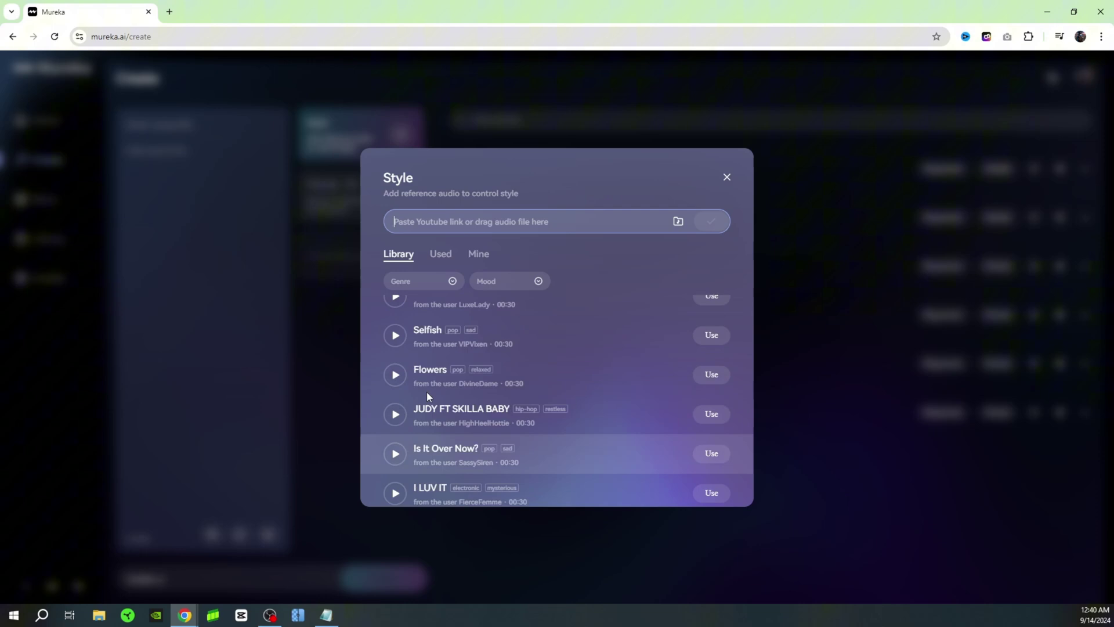
pyautogui.scroll(-3, 435, 394)
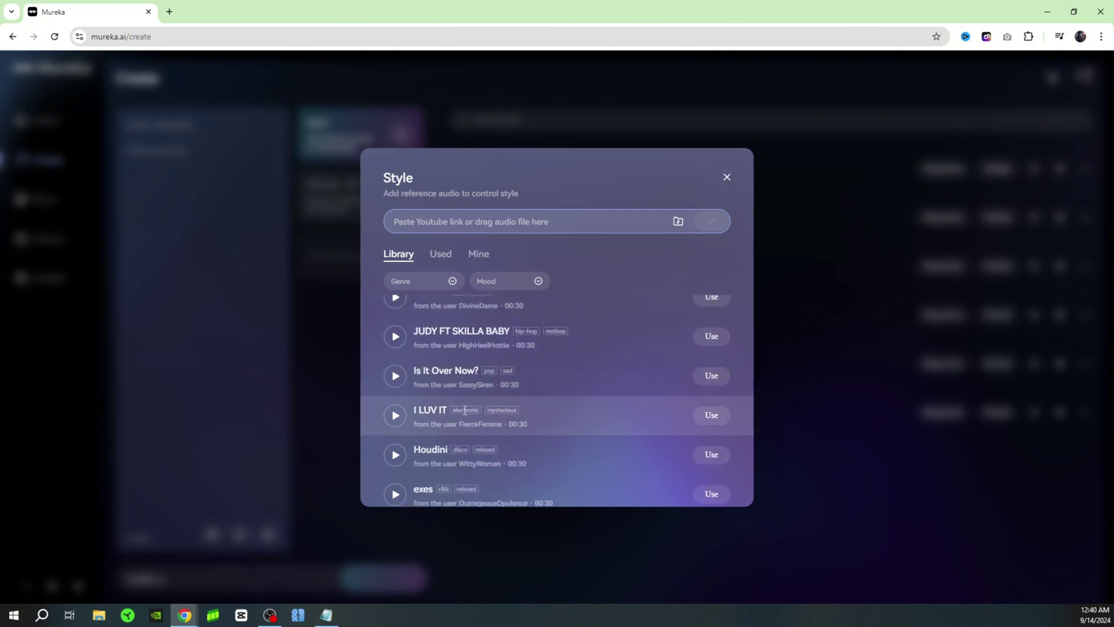
pyautogui.click(406, 413)
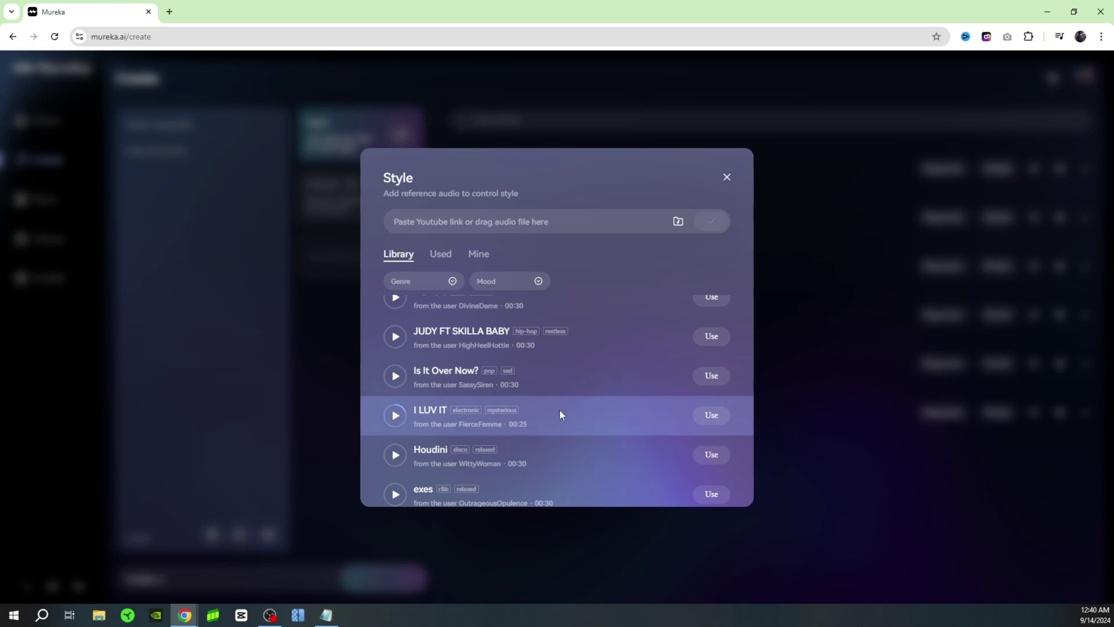
pyautogui.click(717, 419)
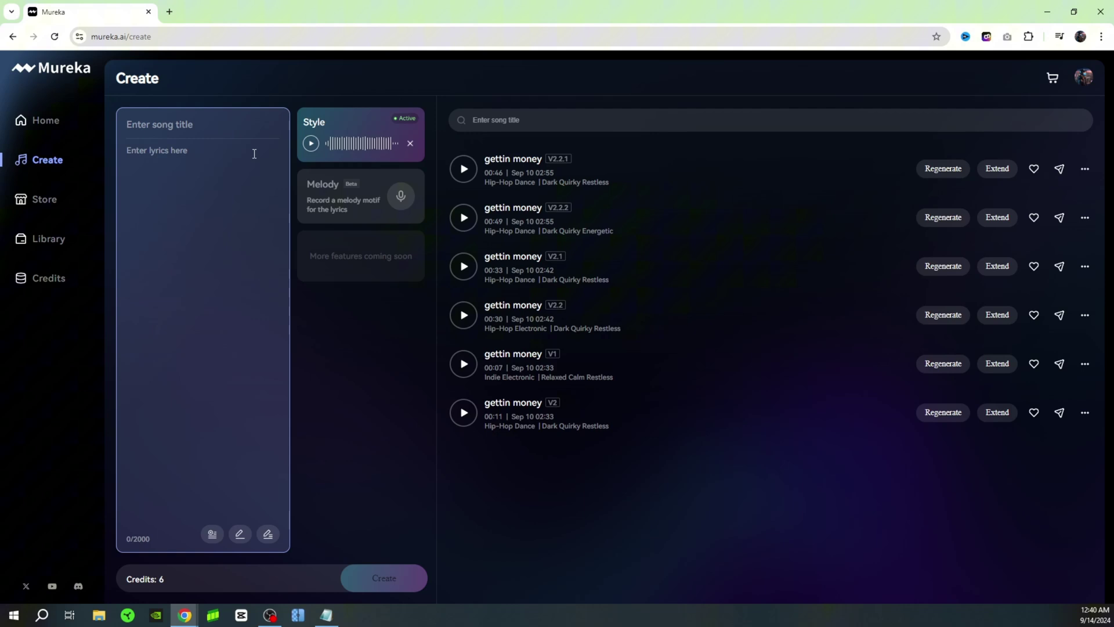
# Enter title 'I love it' and lyric 'You know I really love it when', checking the section tags.
pyautogui.click(254, 154)
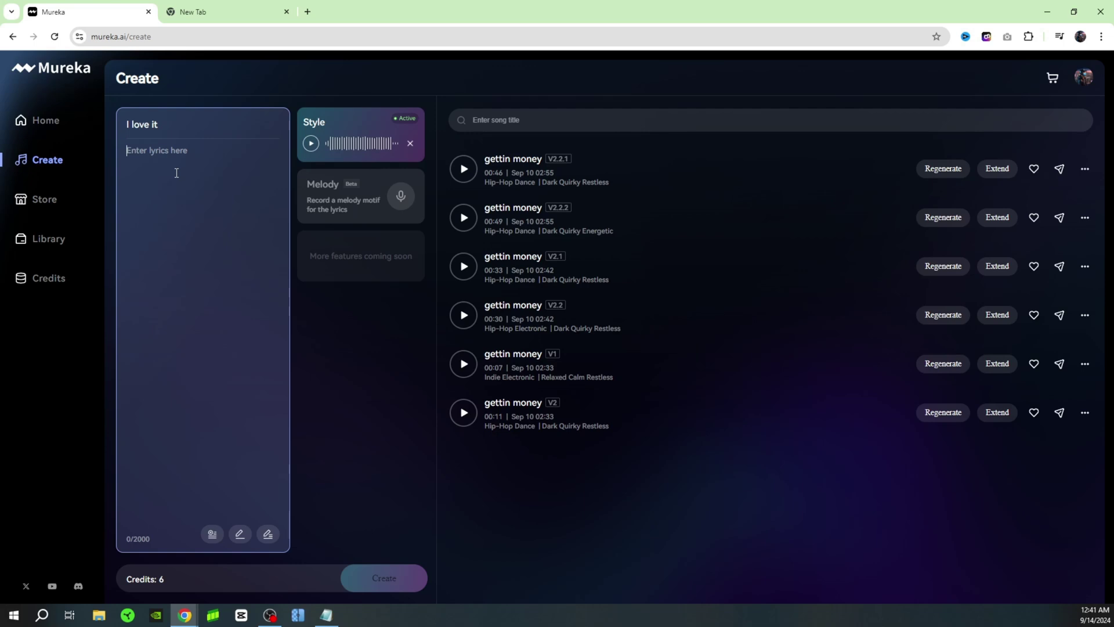
pyautogui.click(212, 534)
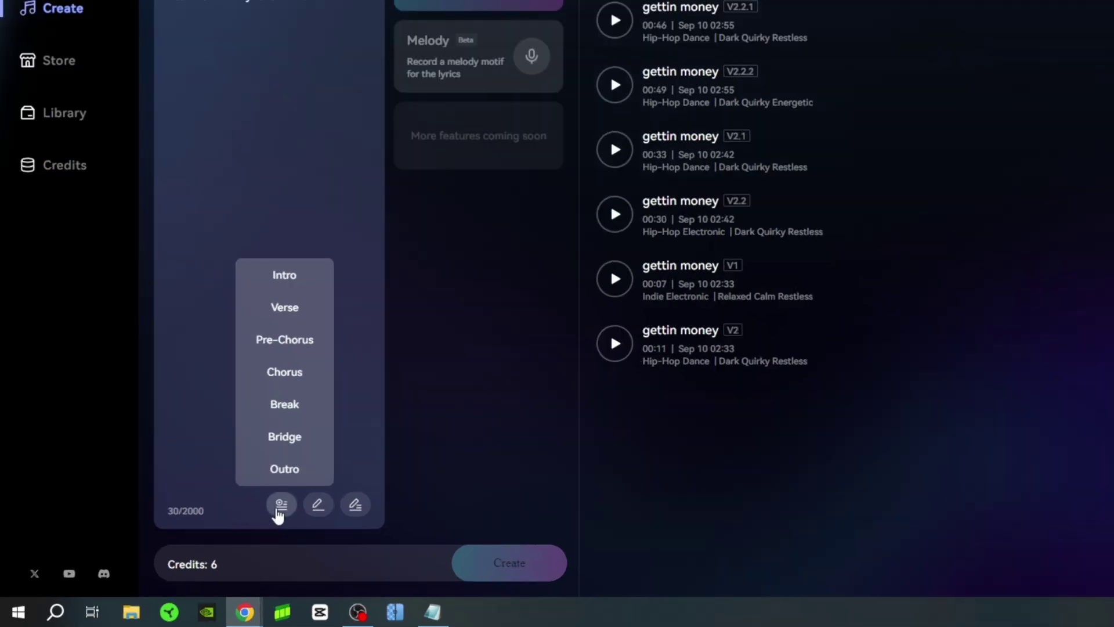
pyautogui.click(278, 513)
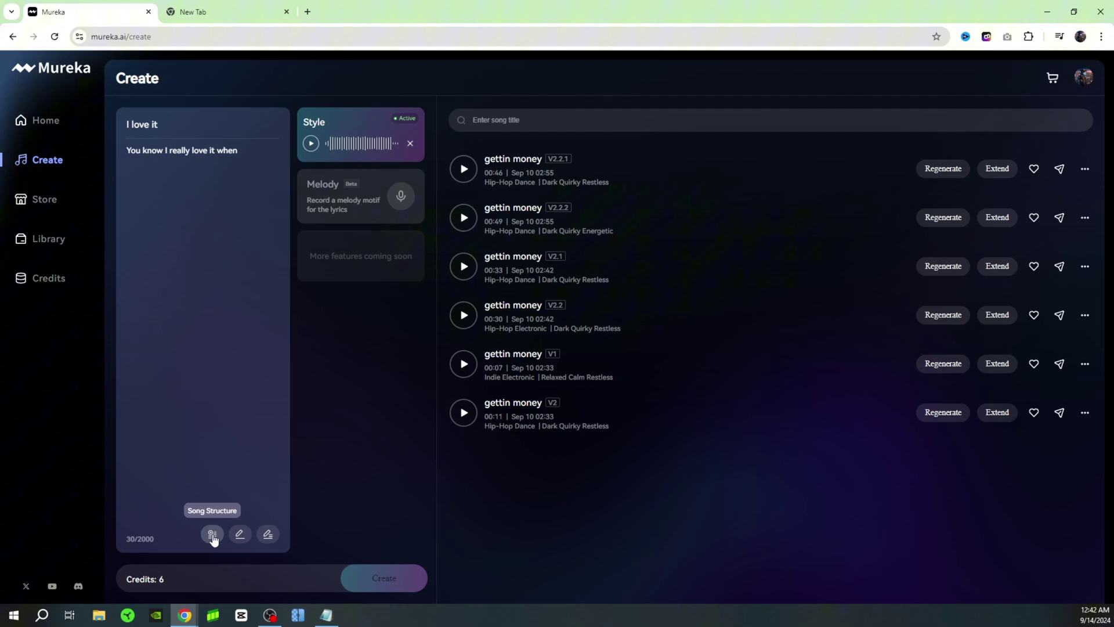
pyautogui.click(212, 535)
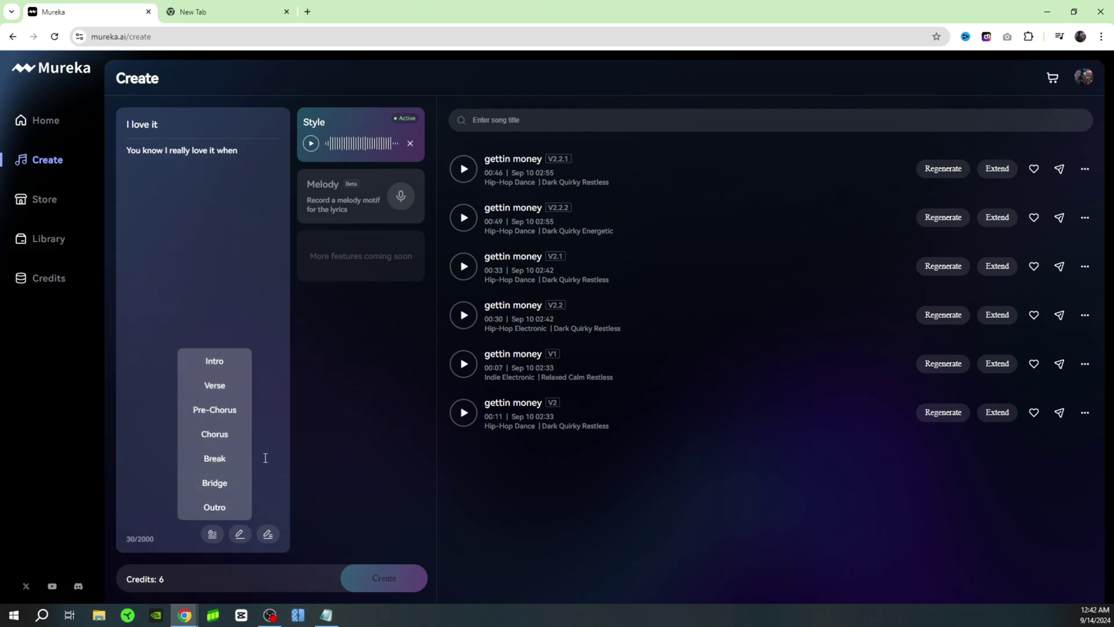
pyautogui.click(264, 456)
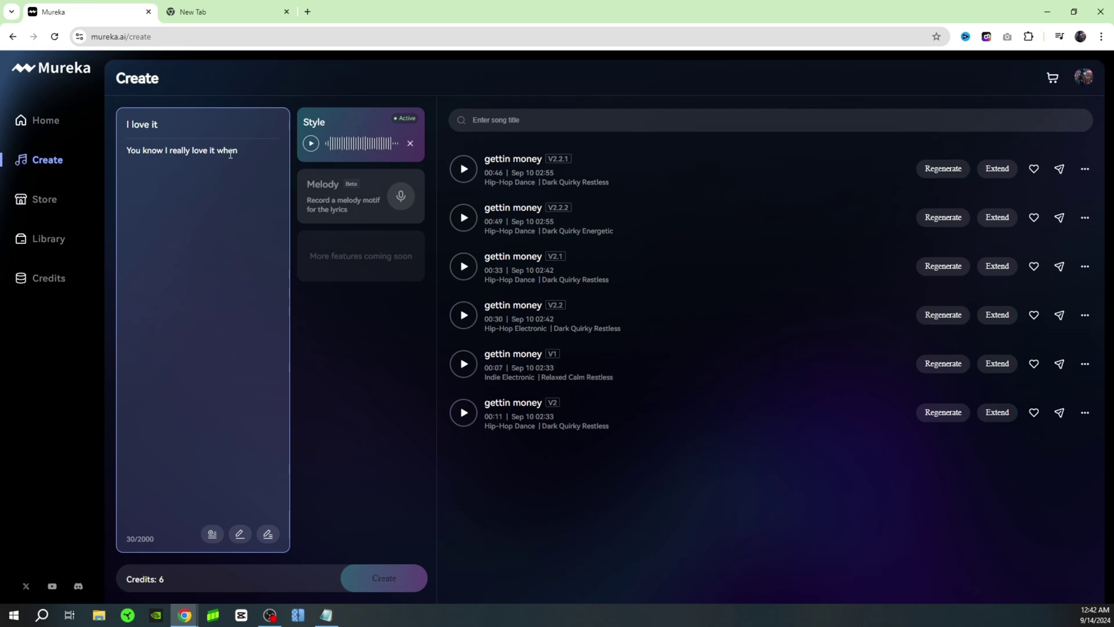
# Expand the opening line into full lyrics of 1057 characters.
pyautogui.click(267, 534)
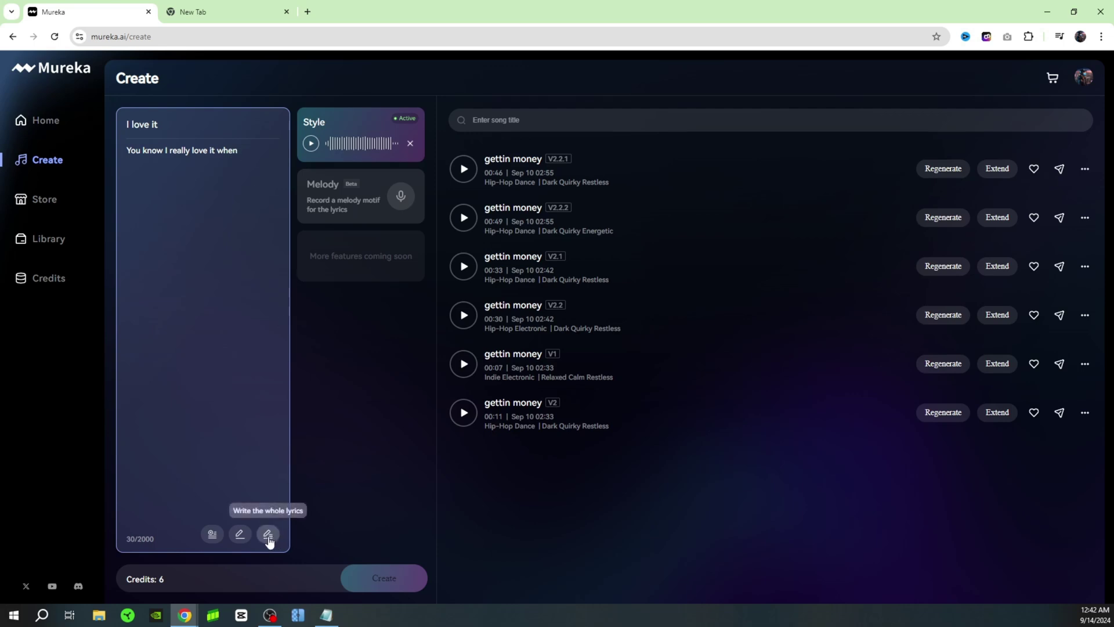
pyautogui.scroll(-3, 235, 418)
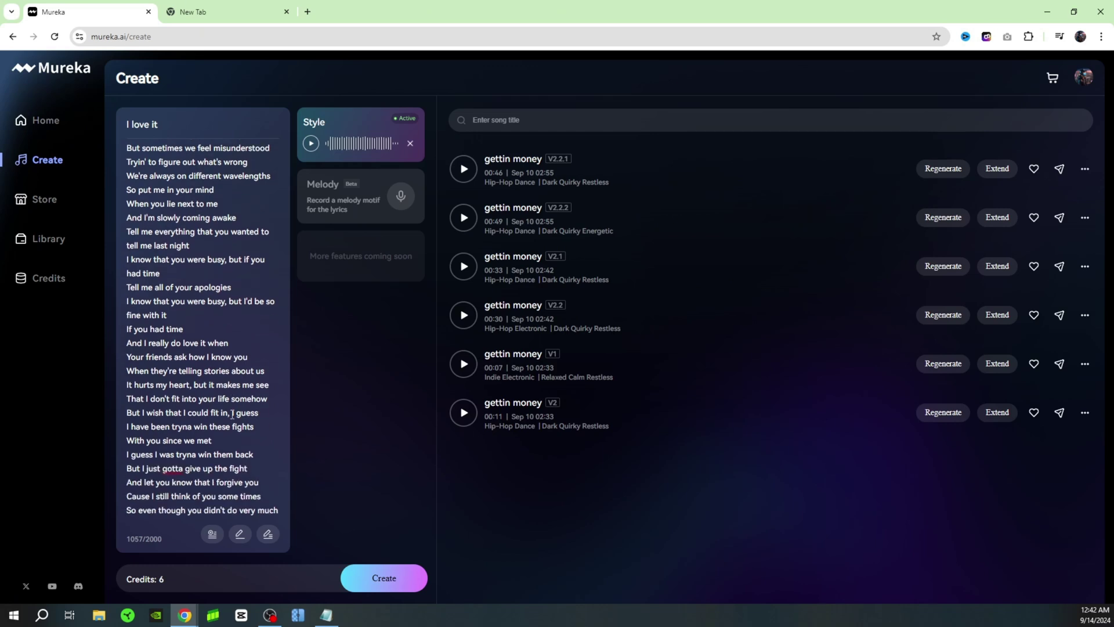
pyautogui.scroll(3, 230, 415)
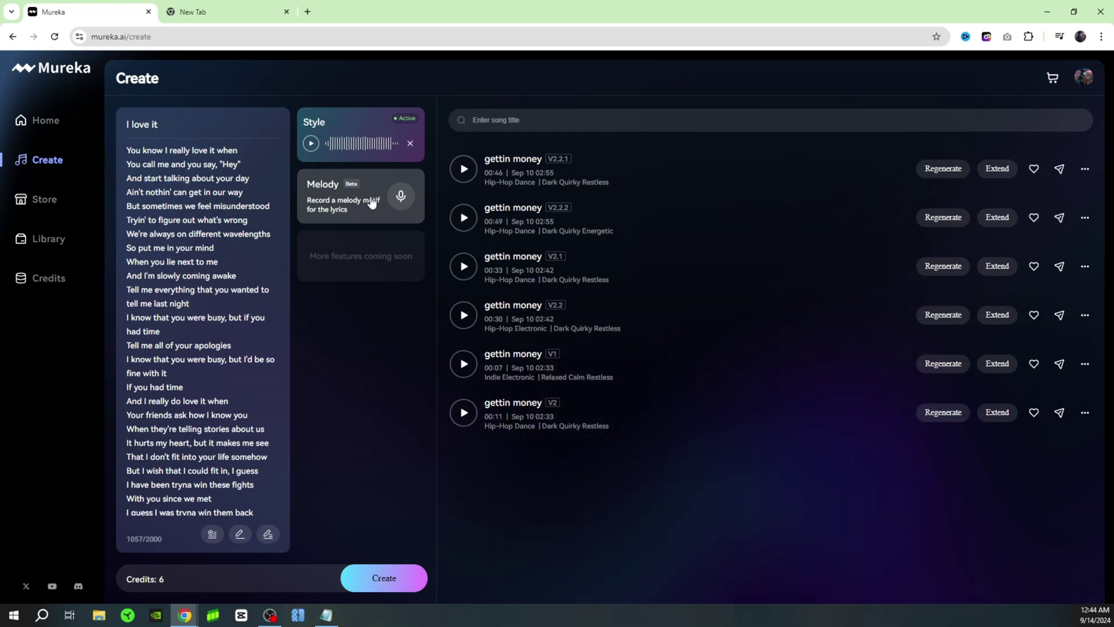
# Record a hummed melody and save it as the active Melody input.
pyautogui.click(373, 207)
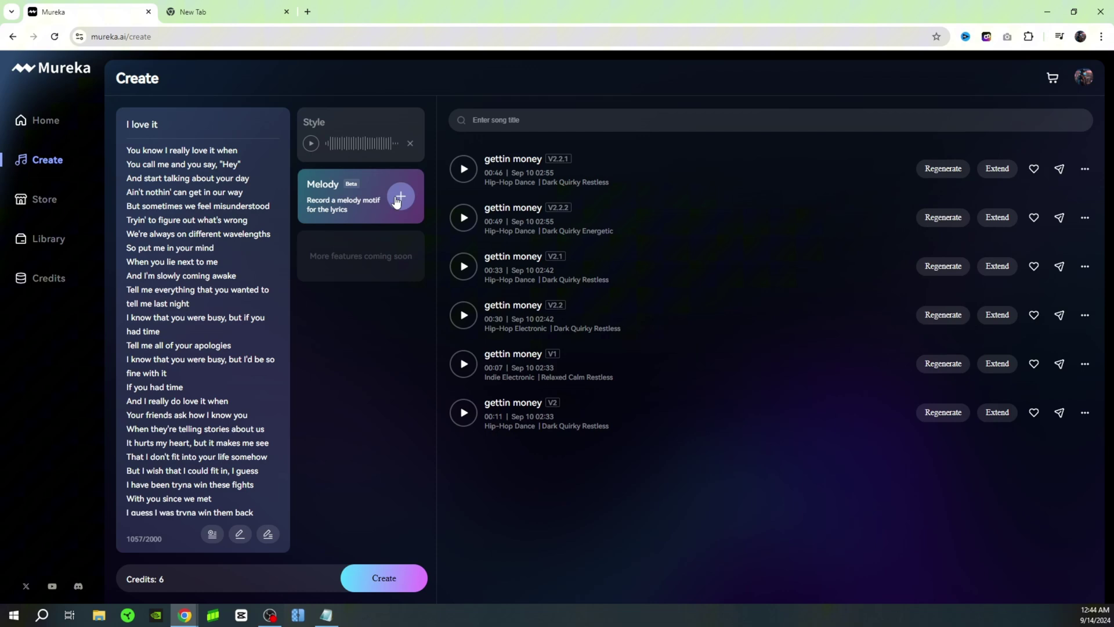
pyautogui.click(400, 198)
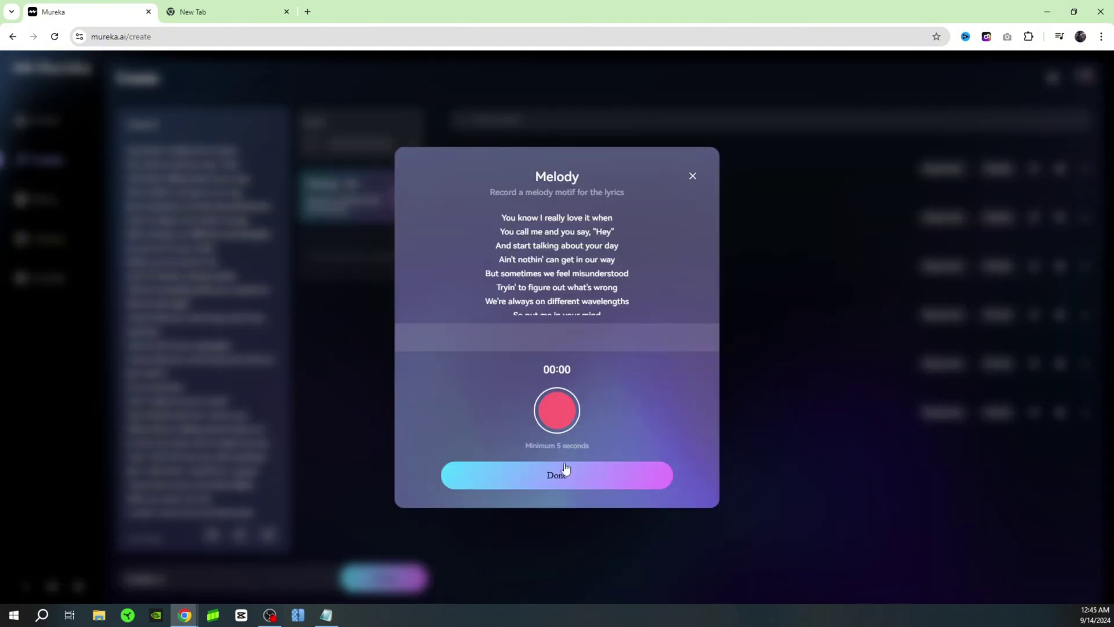
pyautogui.click(540, 400)
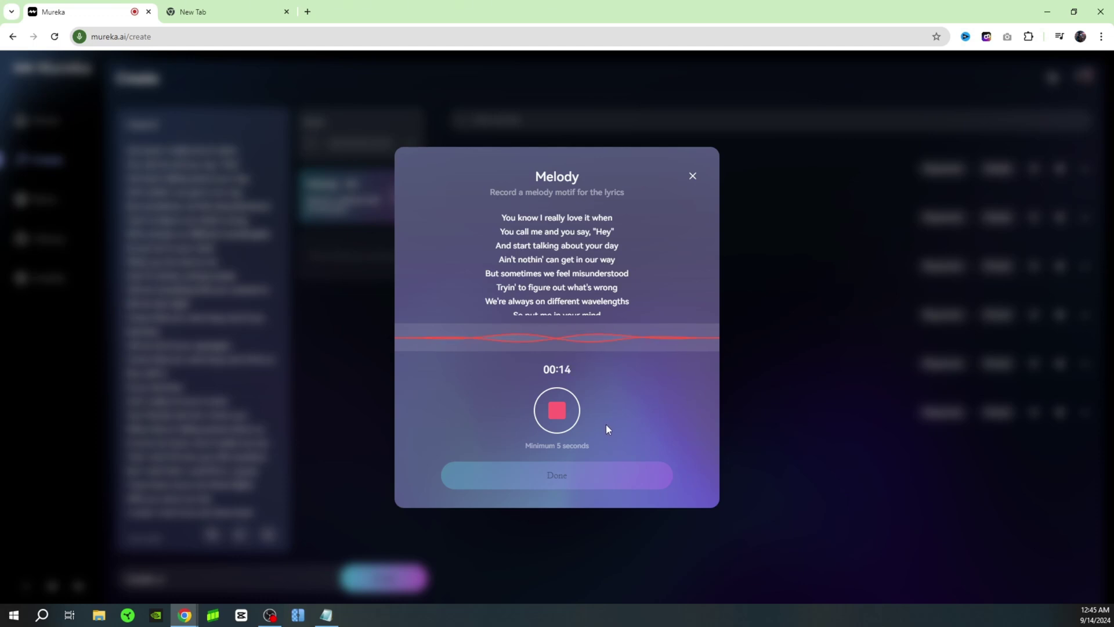
pyautogui.click(575, 414)
pyautogui.click(562, 479)
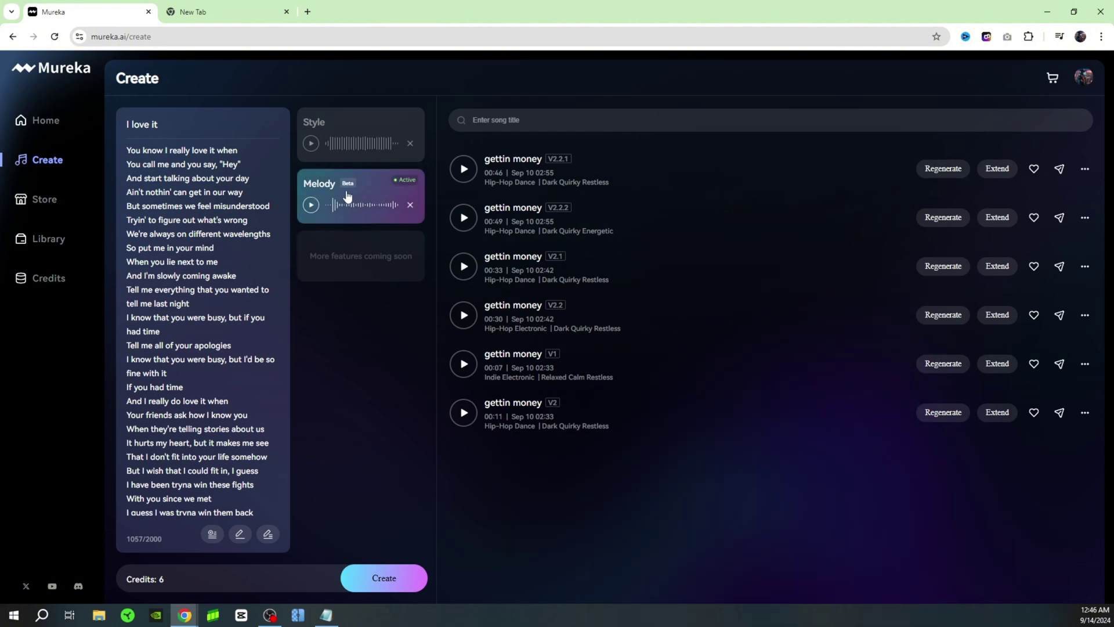
# With Melody left active, generate the 2:25 Hip-Hop Pop song 'I love it'.
pyautogui.click(352, 128)
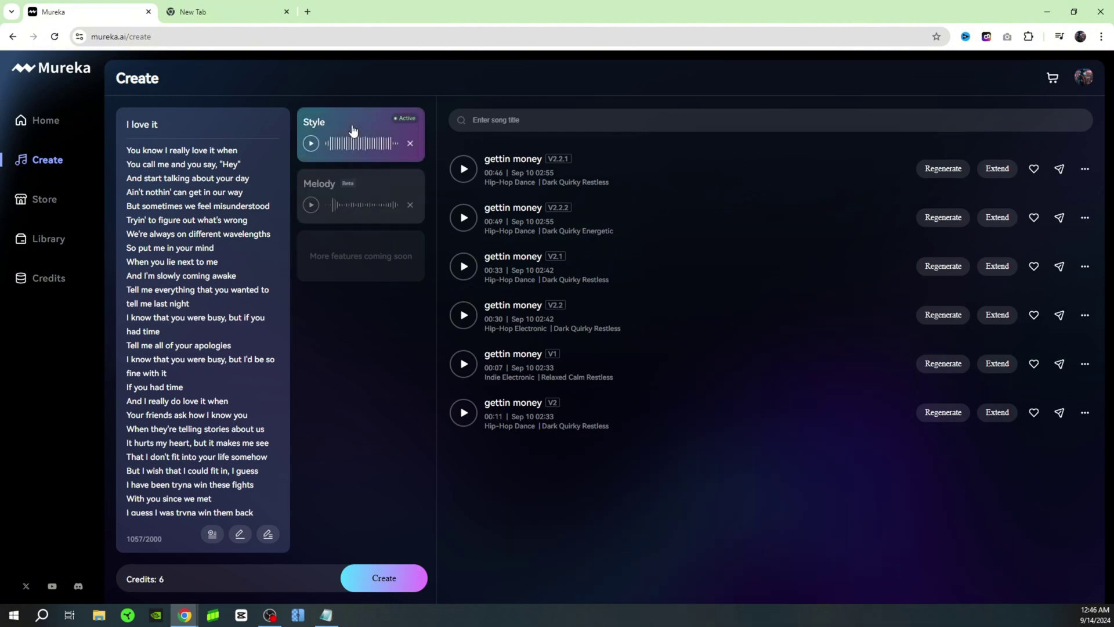
pyautogui.click(367, 187)
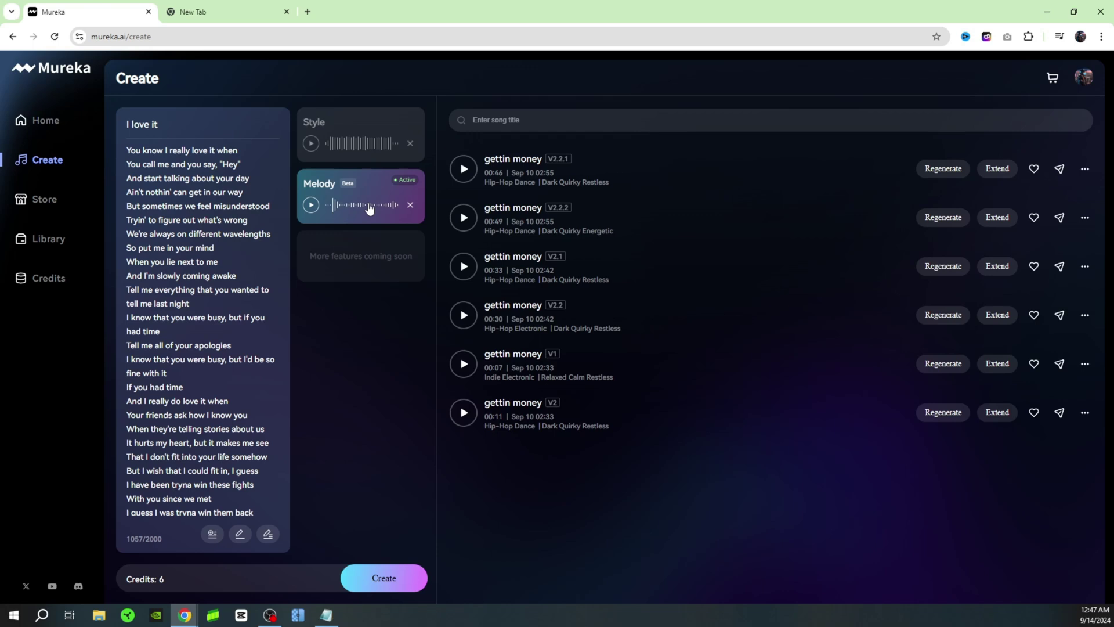
pyautogui.click(367, 128)
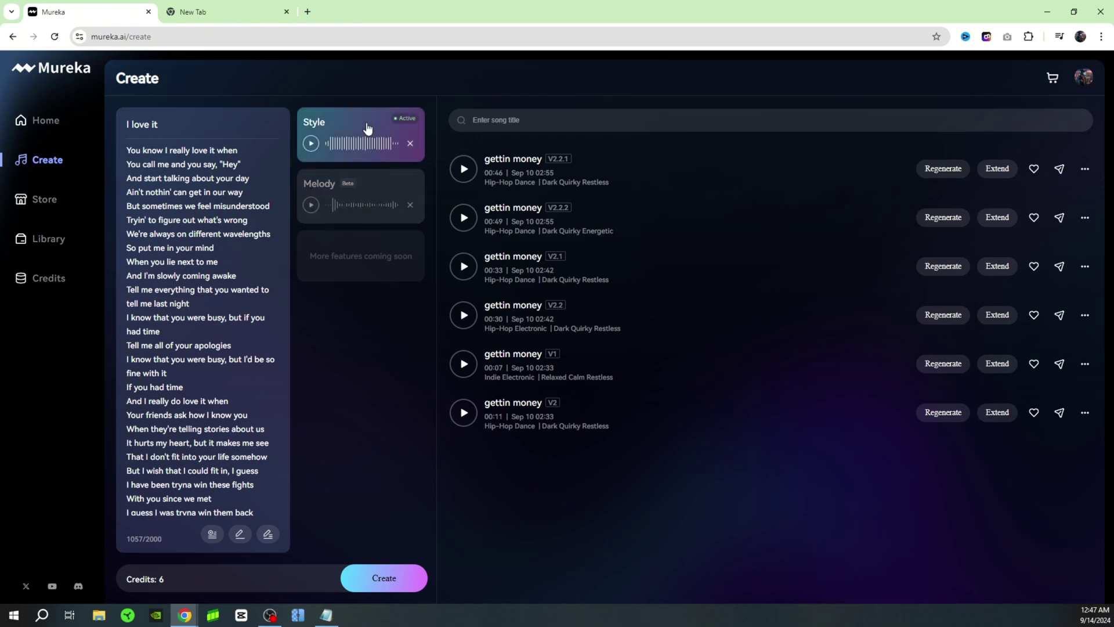
pyautogui.click(377, 178)
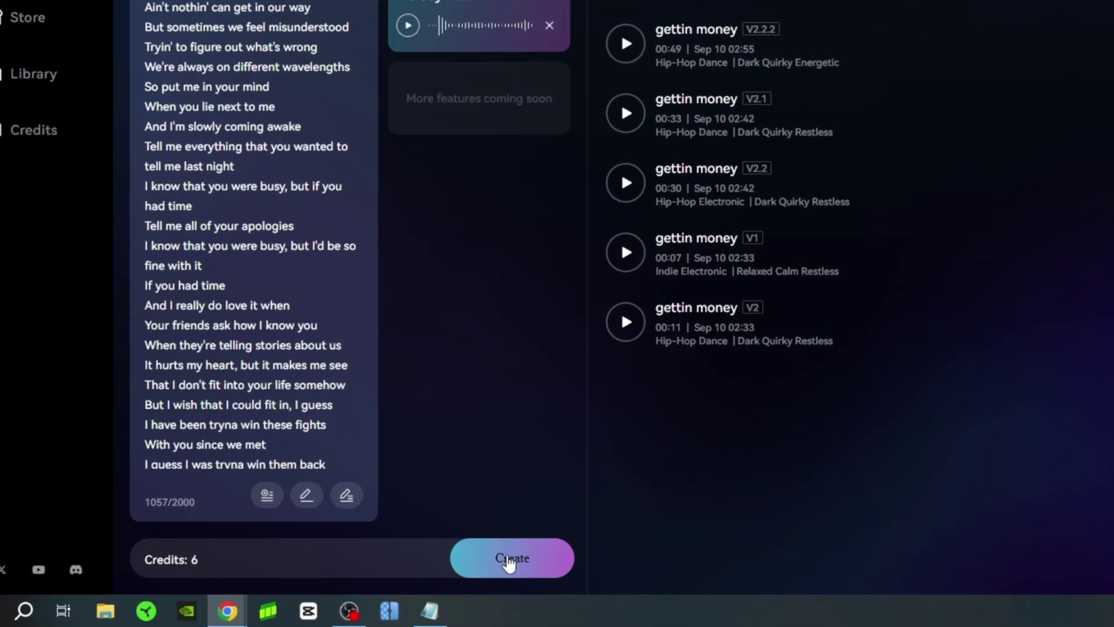
pyautogui.click(509, 561)
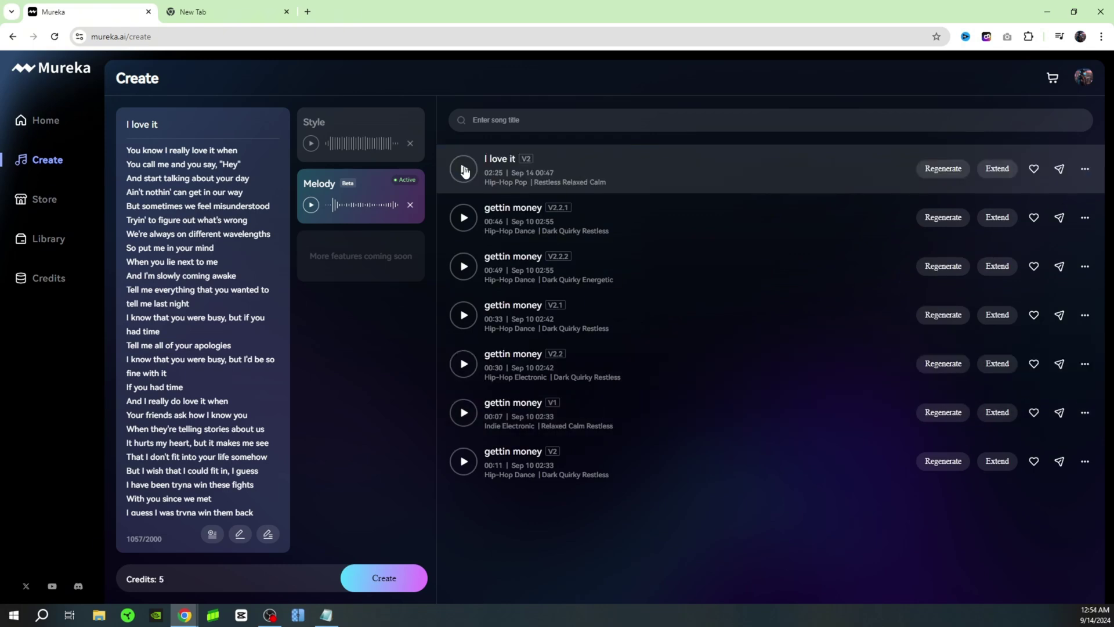
# Play the new 'I love it' track from its song-list row.
pyautogui.click(476, 169)
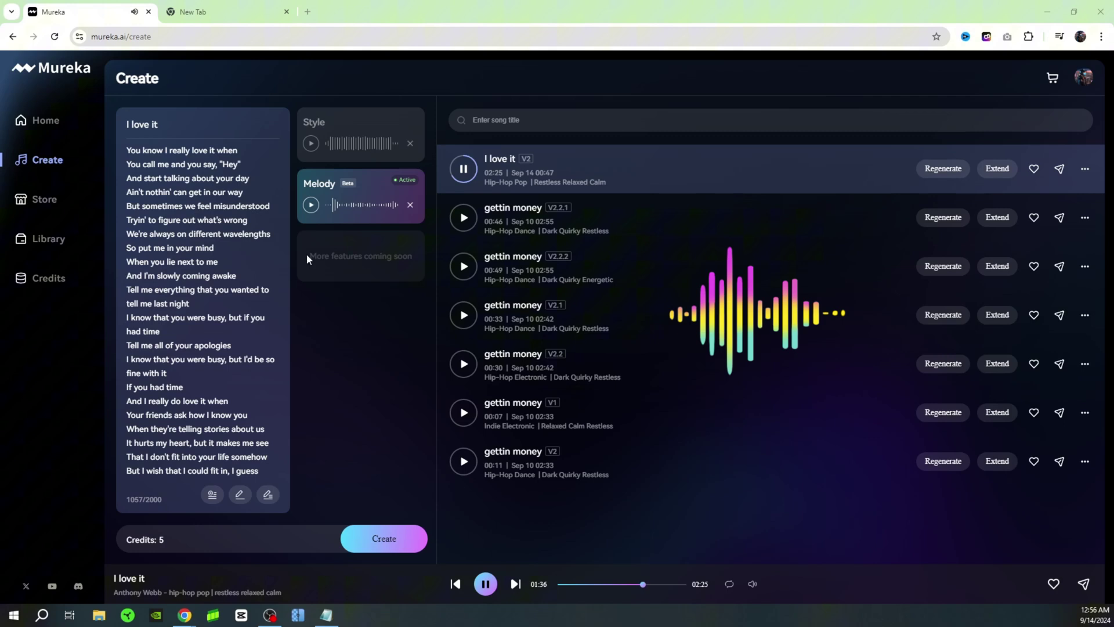
pyautogui.click(228, 317)
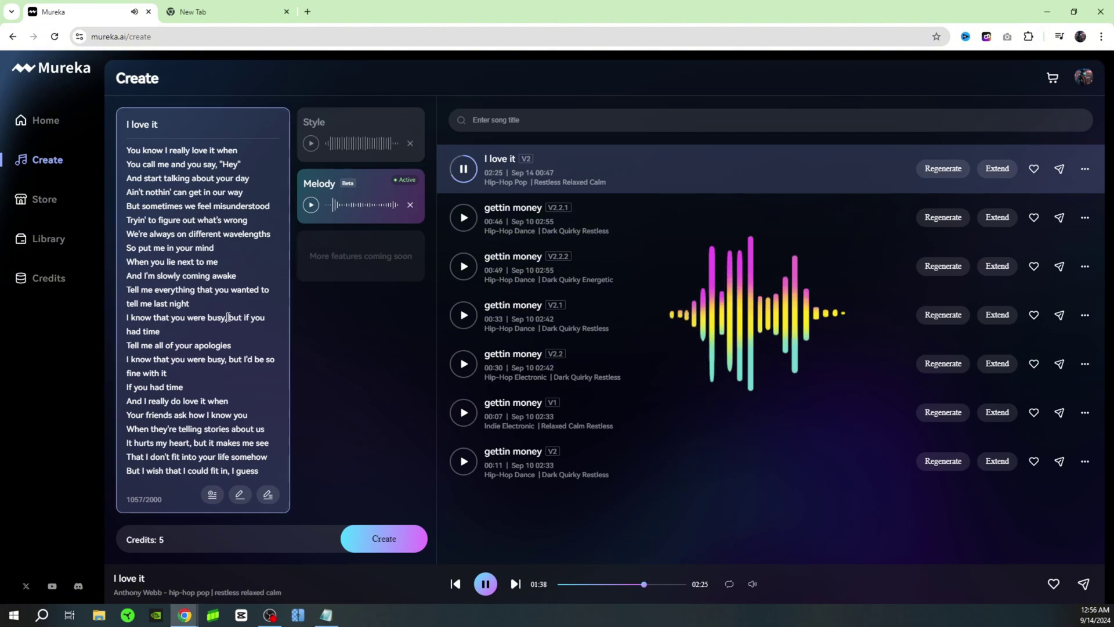
pyautogui.scroll(-3, 228, 317)
pyautogui.scroll(-1, 228, 318)
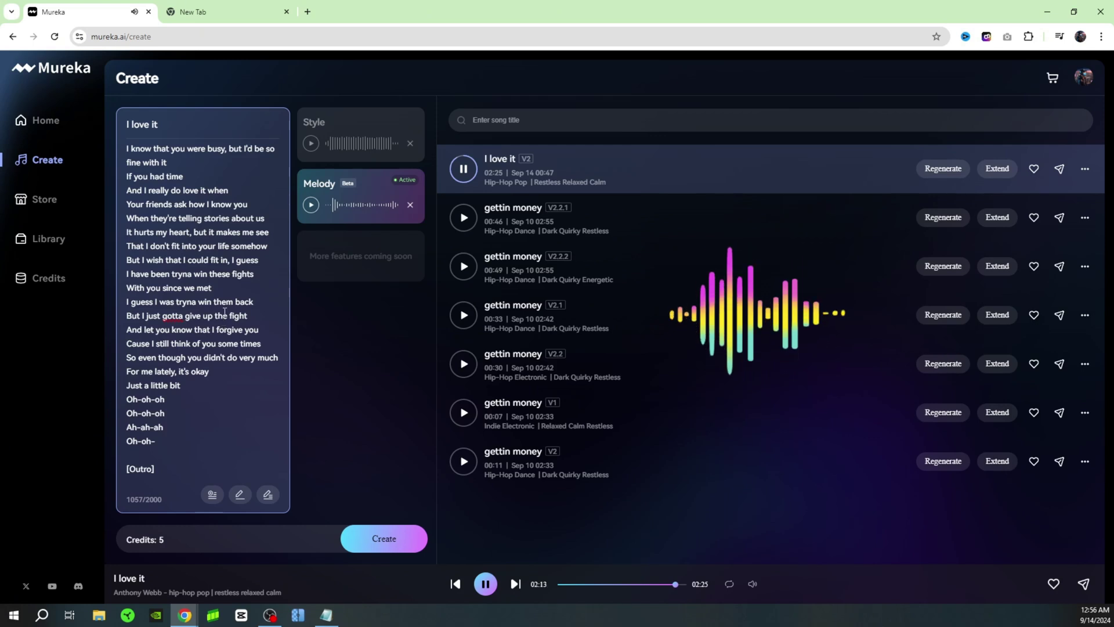
# Pause 'I love it' at 2:16 and show its options menu.
pyautogui.click(473, 173)
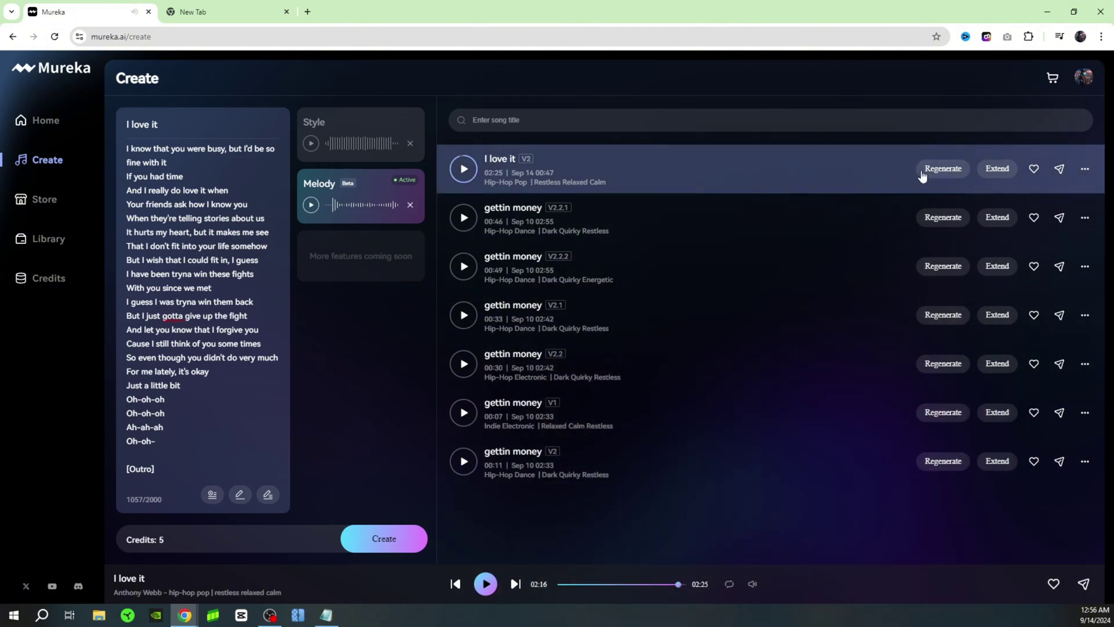
pyautogui.click(1084, 170)
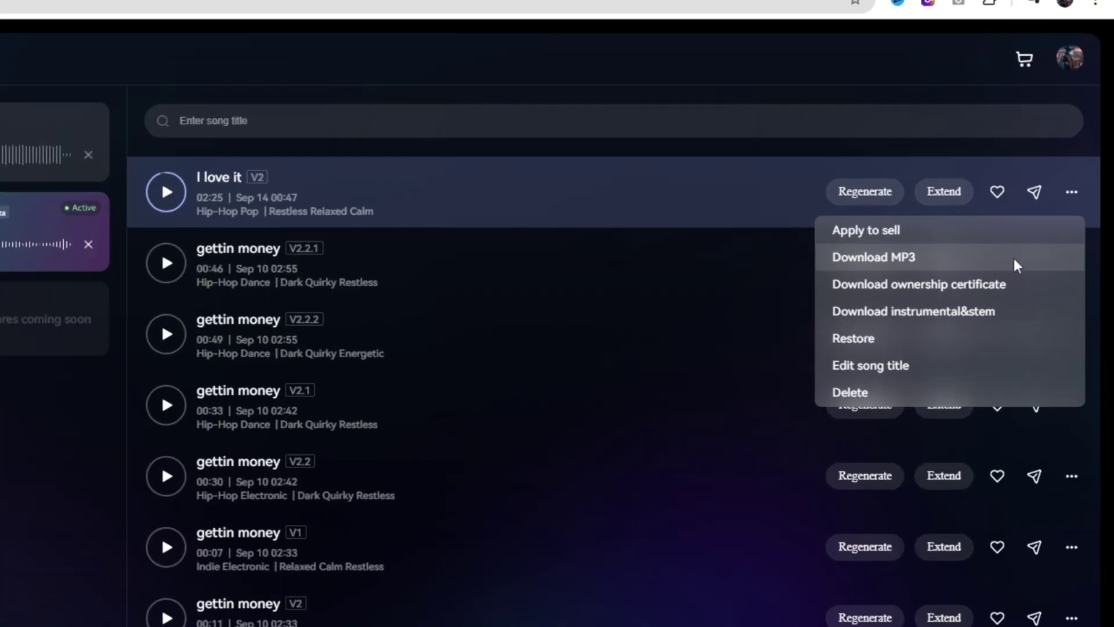
pyautogui.click(1072, 192)
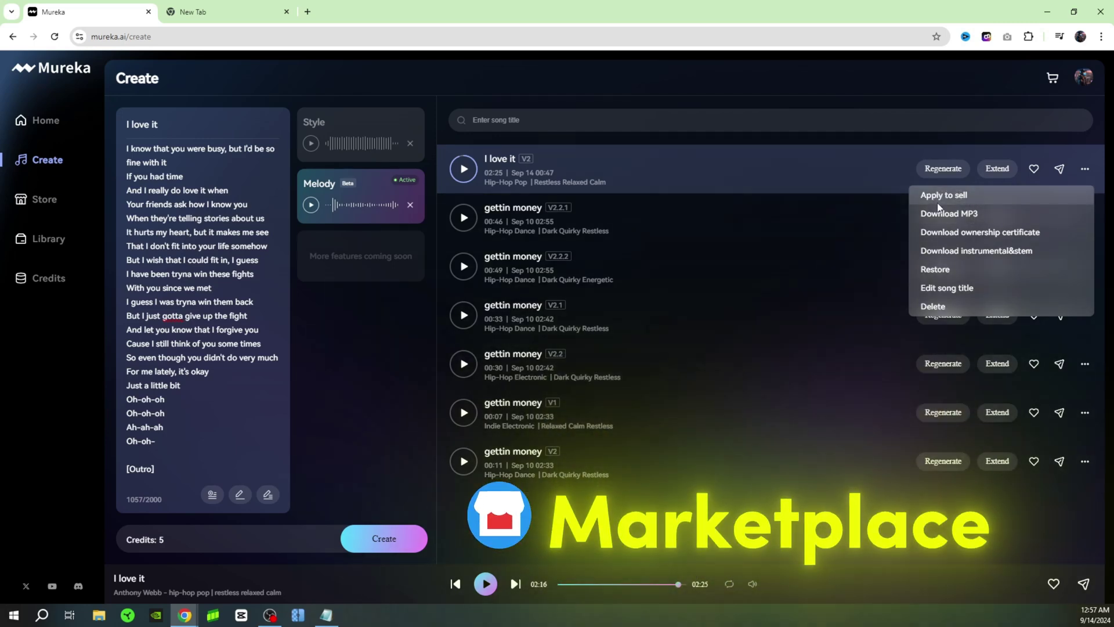
# Open the song's Apply to sell form, highlight the $29.9 exclusive price, and scroll through it.
pyautogui.click(963, 195)
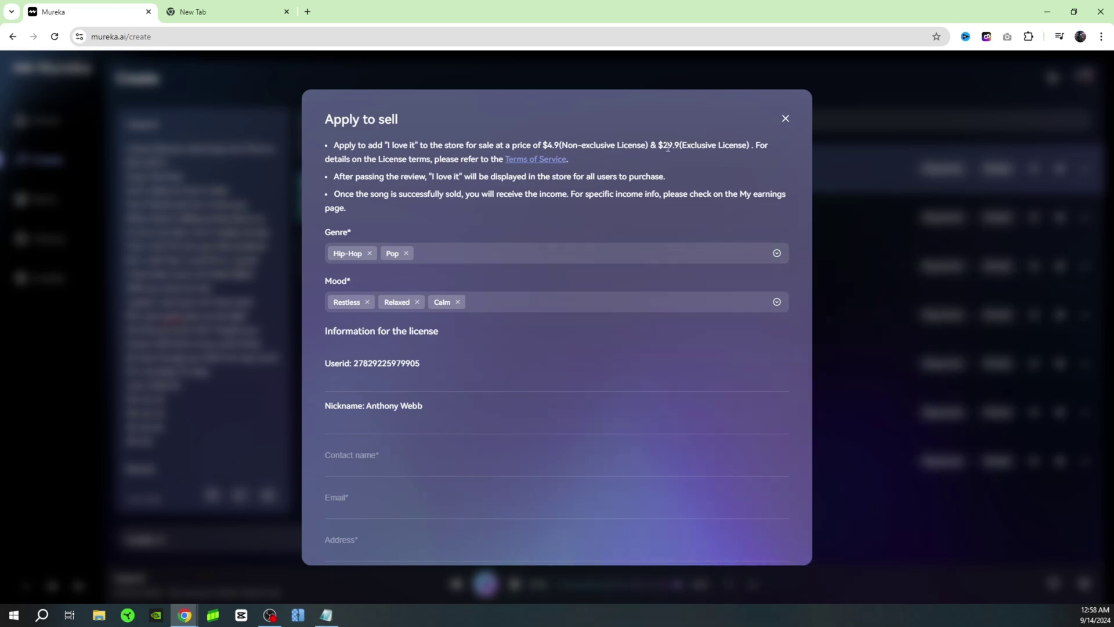
pyautogui.moveTo(662, 145); pyautogui.dragTo(748, 145)
pyautogui.click(701, 151)
pyautogui.moveTo(660, 145); pyautogui.dragTo(712, 145)
pyautogui.click(708, 150)
pyautogui.scroll(-2, 538, 387)
pyautogui.scroll(2, 538, 387)
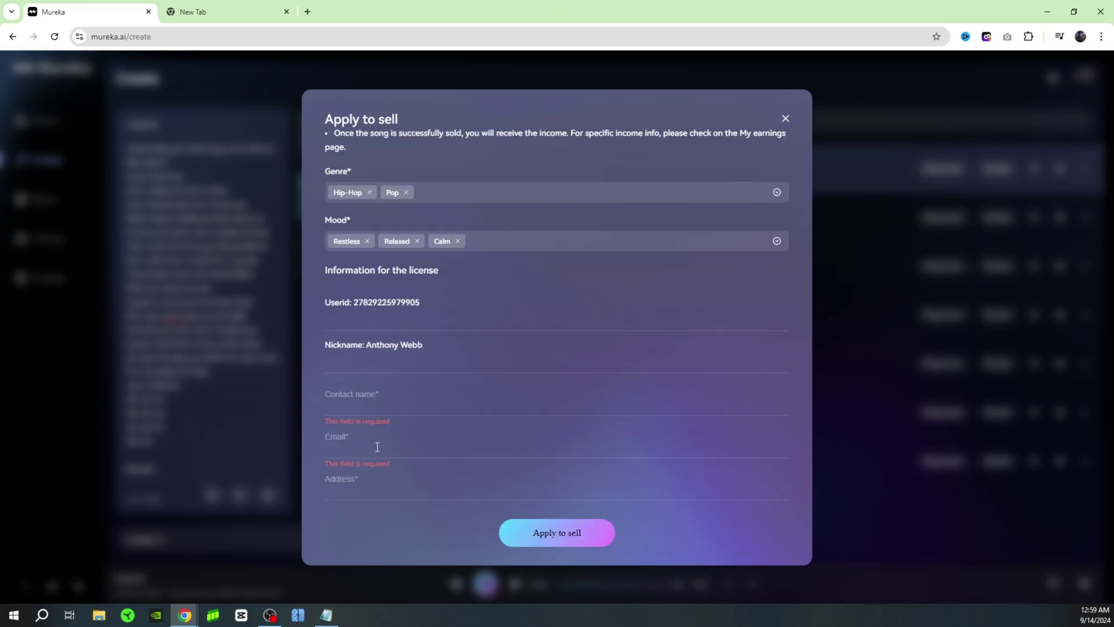
pyautogui.scroll(-1, 555, 185)
# Close the Apply to sell form unsubmitted, returning to the 'I love it' song list.
pyautogui.click(785, 118)
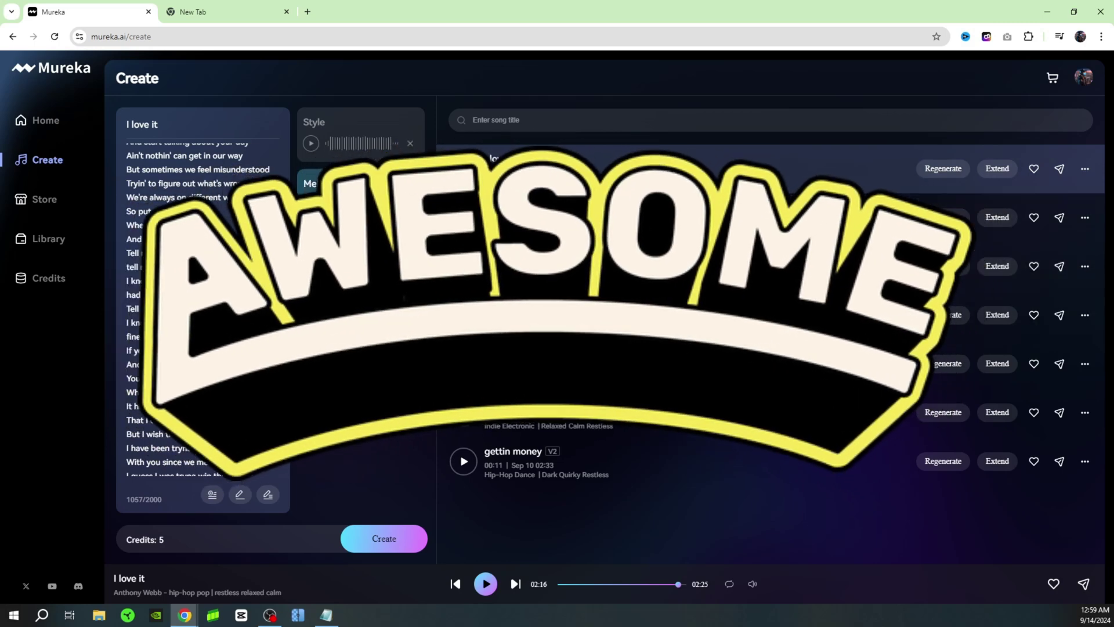
pyautogui.scroll(-4, 180, 274)
pyautogui.scroll(5, 181, 274)
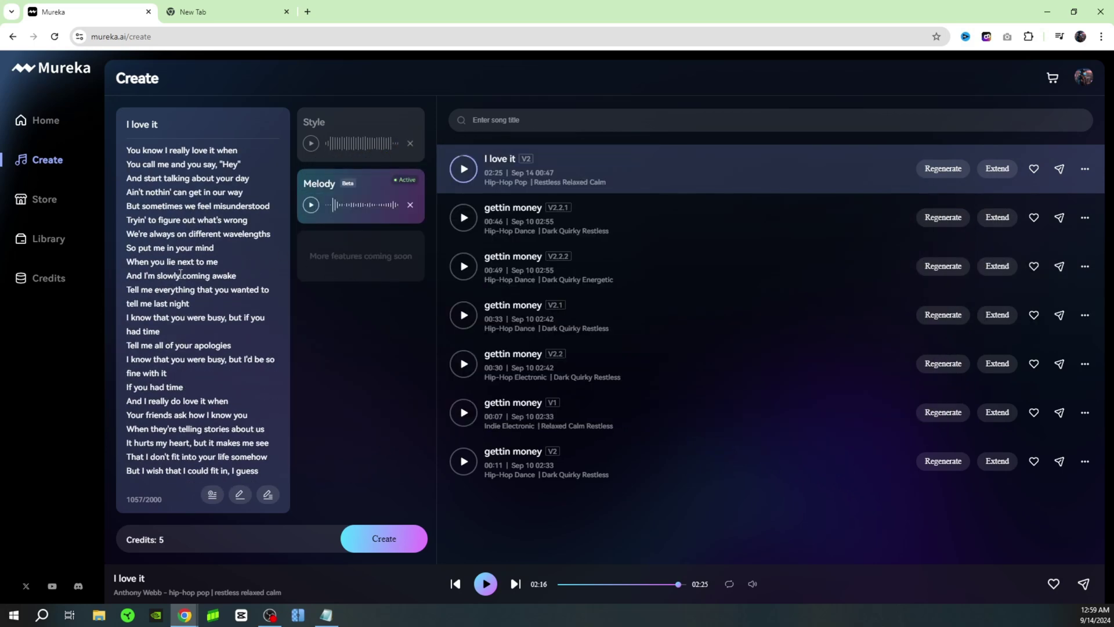